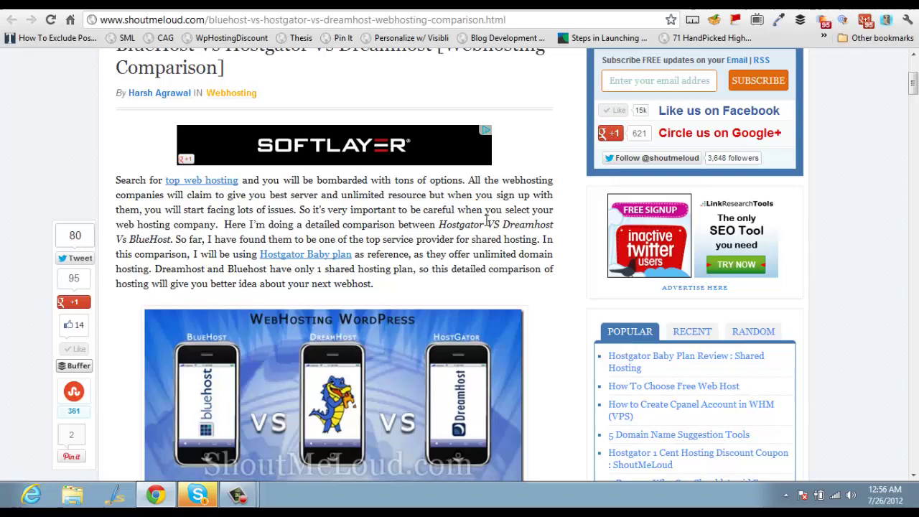
Load google.com/dmca.html in a new tab, then select text back in the ShoutMeLoud article
key(ctrl+t)
text(google.co)
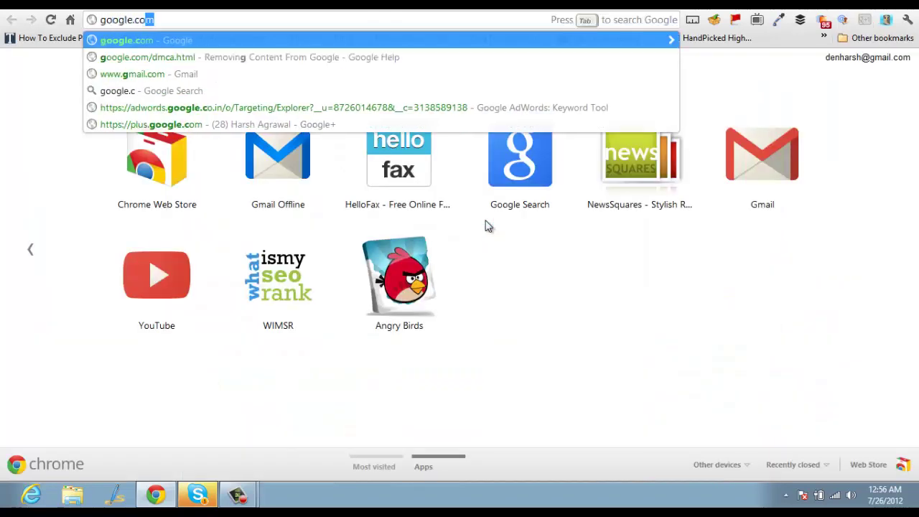
text(m)
key(Down)
key(Return)
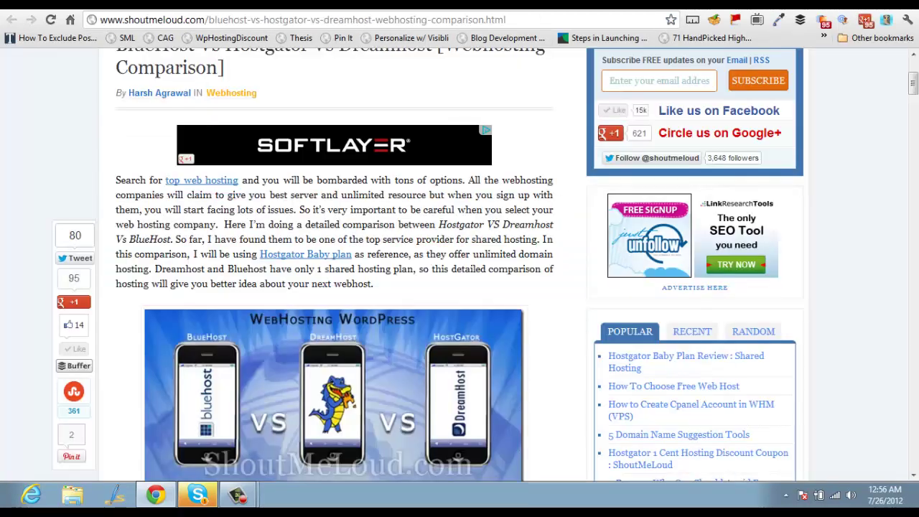
drag(260, 254, 352, 256)
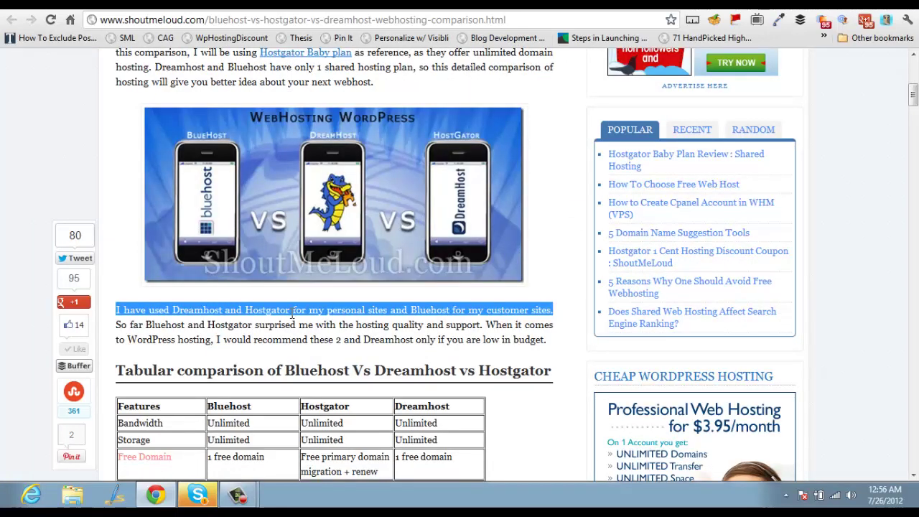
Google the article's Dreamhost, Hostgator and Bluehost sentence as a quoted exact phrase
click(206, 327)
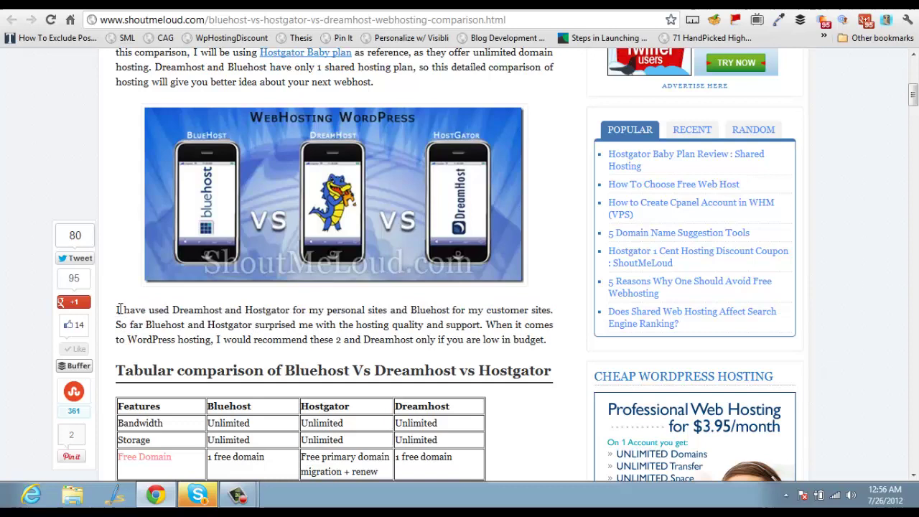
drag(120, 309, 556, 310)
right_click(546, 314)
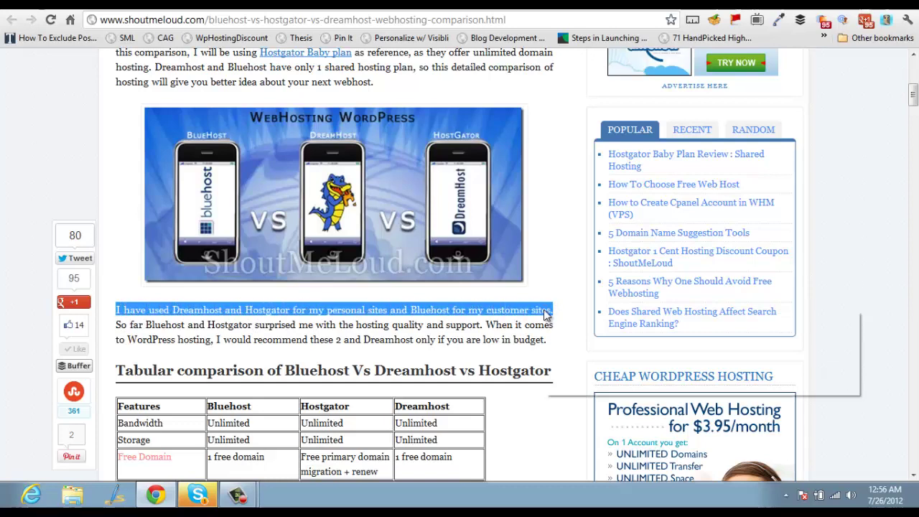
click(578, 335)
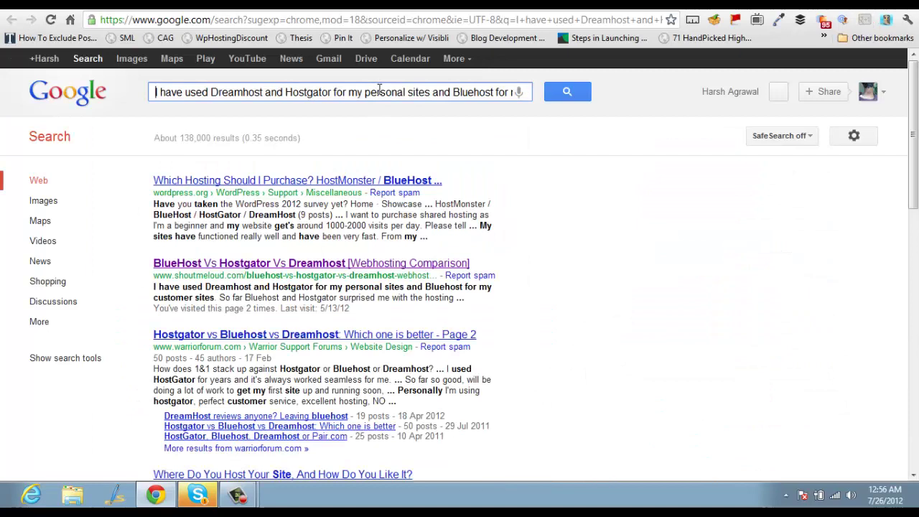
text(")
key(End)
text(")
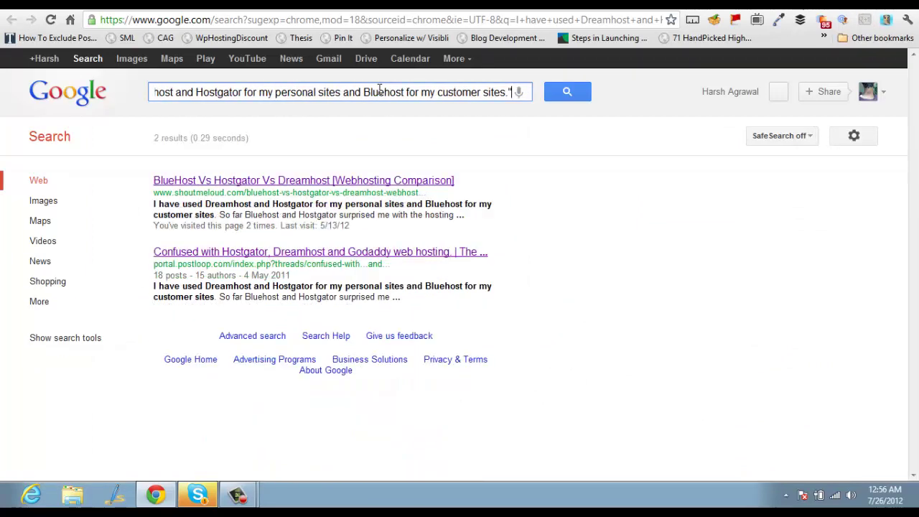
key(Return)
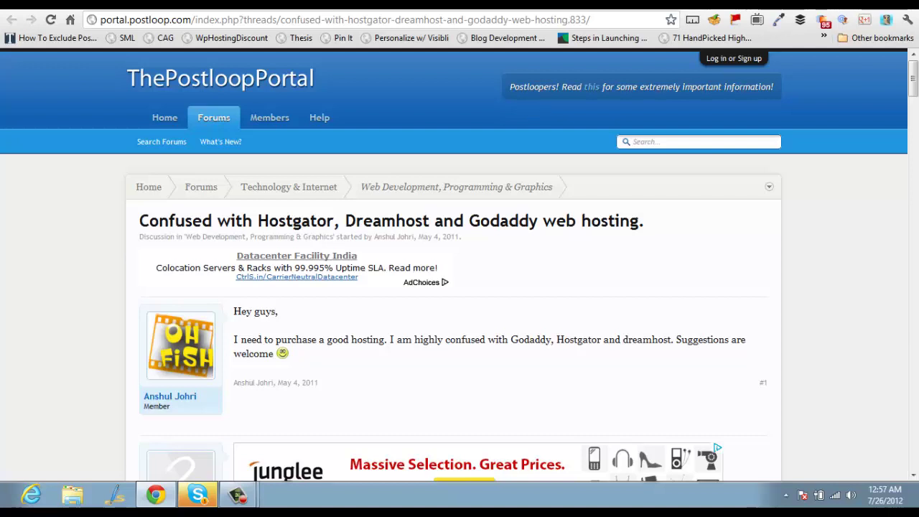
Back on the removal page, report a Web Search copyright violation with an unlisted legal issue
key(alt+Left)
triple_click(398, 92)
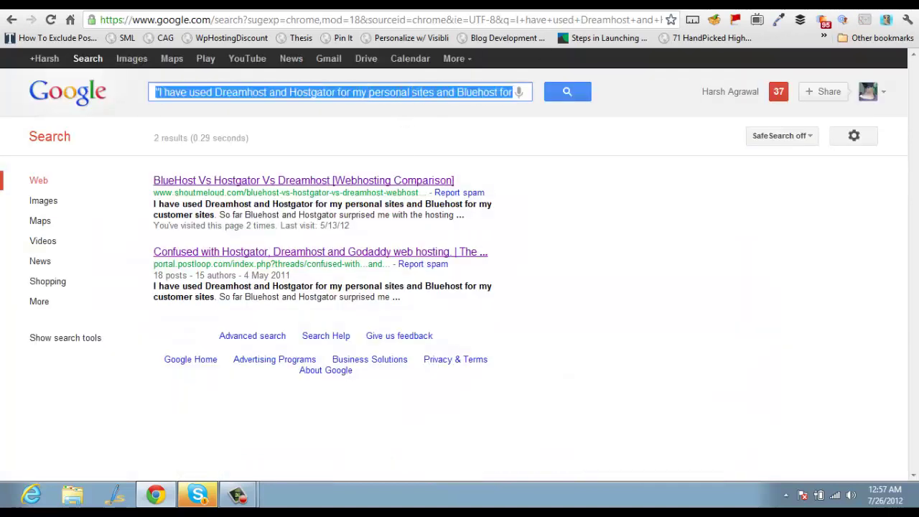
key(alt+Left)
scroll(313, 212, down, 3)
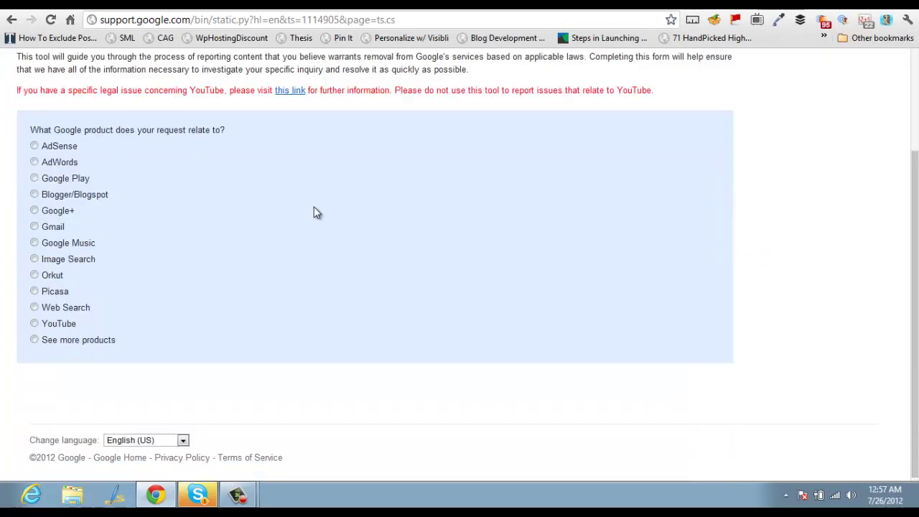
click(35, 309)
scroll(154, 293, down, 4)
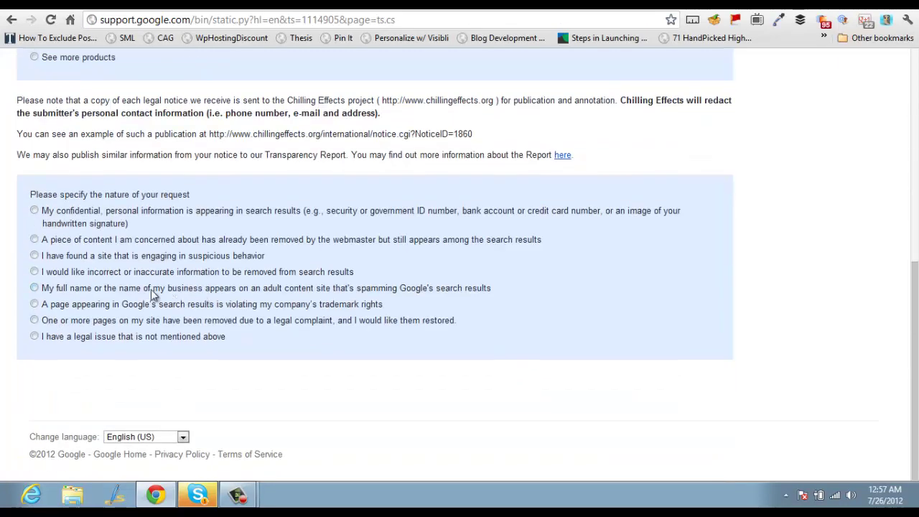
click(34, 337)
scroll(201, 344, down, 2)
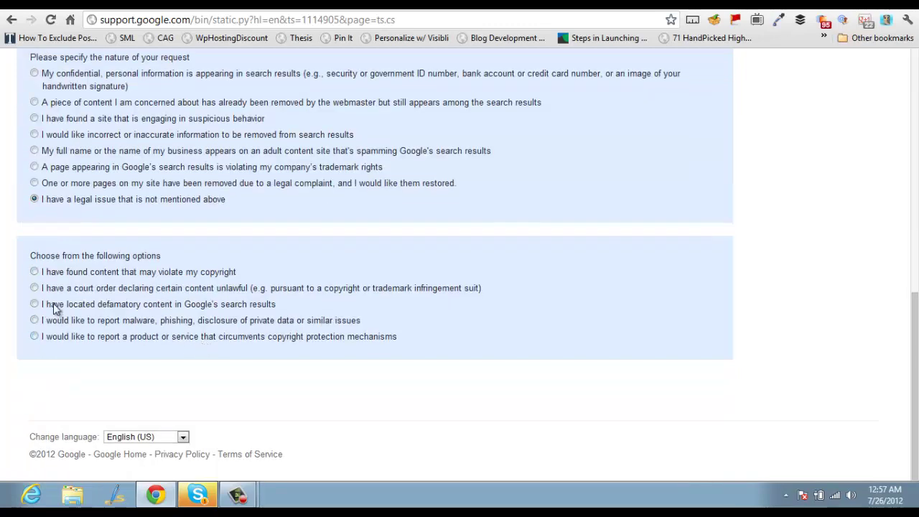
click(35, 273)
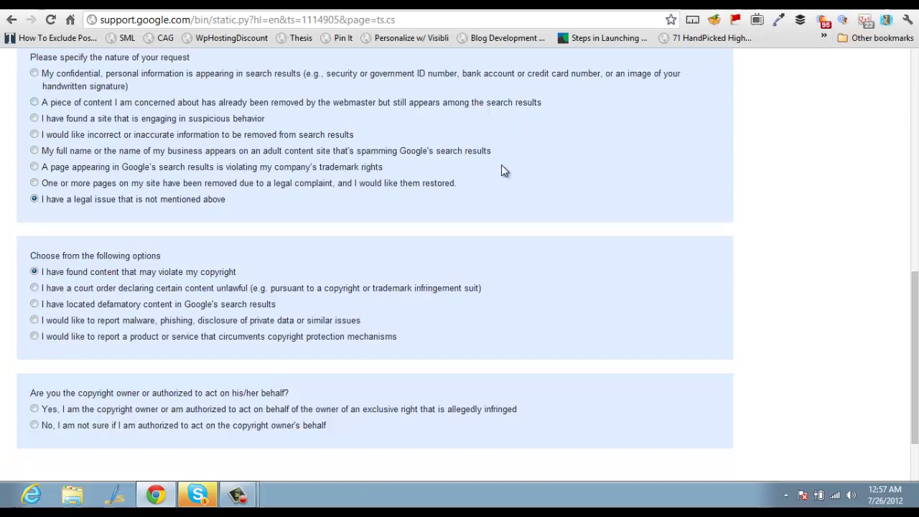
Confirm copyright ownership, accept the warning, choose Text as the infringing work, and open the notice form
click(38, 411)
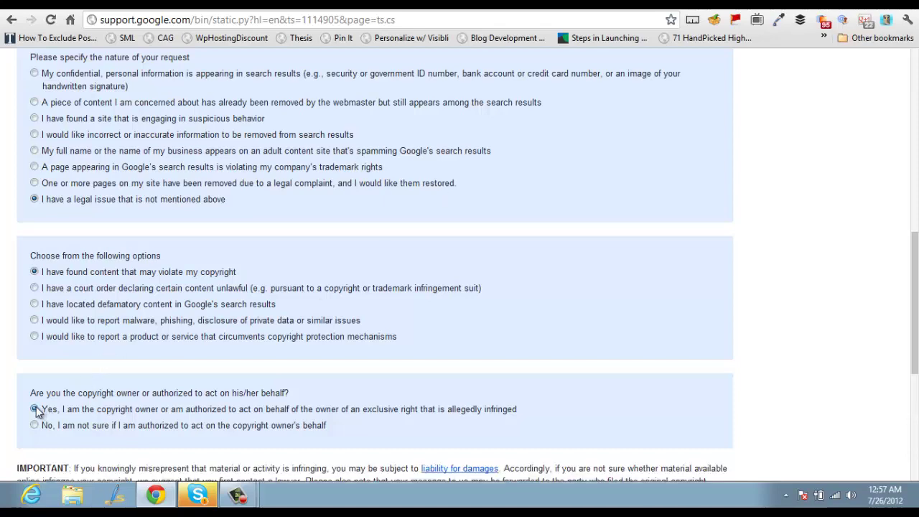
scroll(144, 341, down, 1)
scroll(197, 352, down, 2)
scroll(384, 369, down, 2)
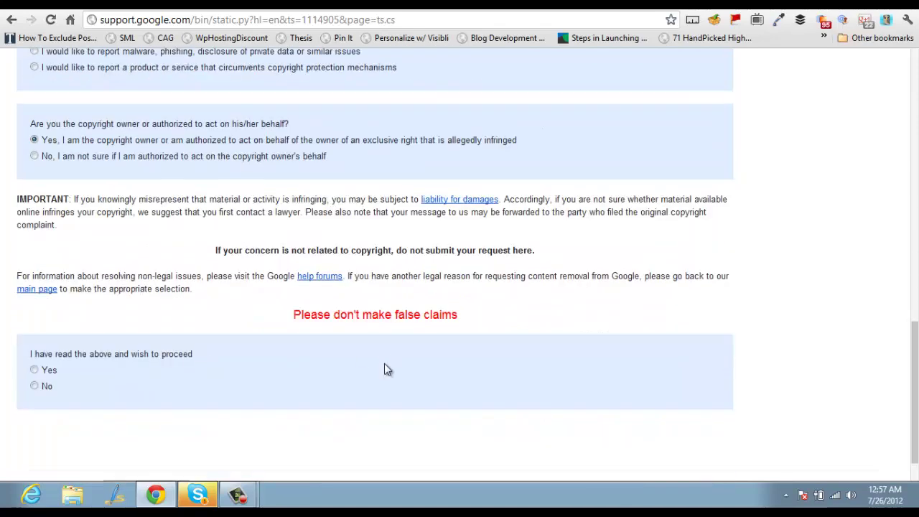
click(35, 320)
scroll(71, 348, down, 2)
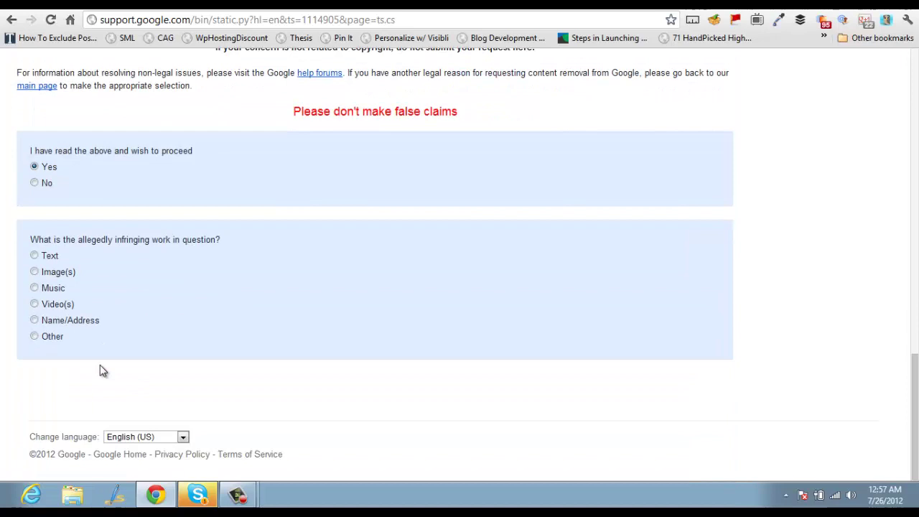
click(33, 255)
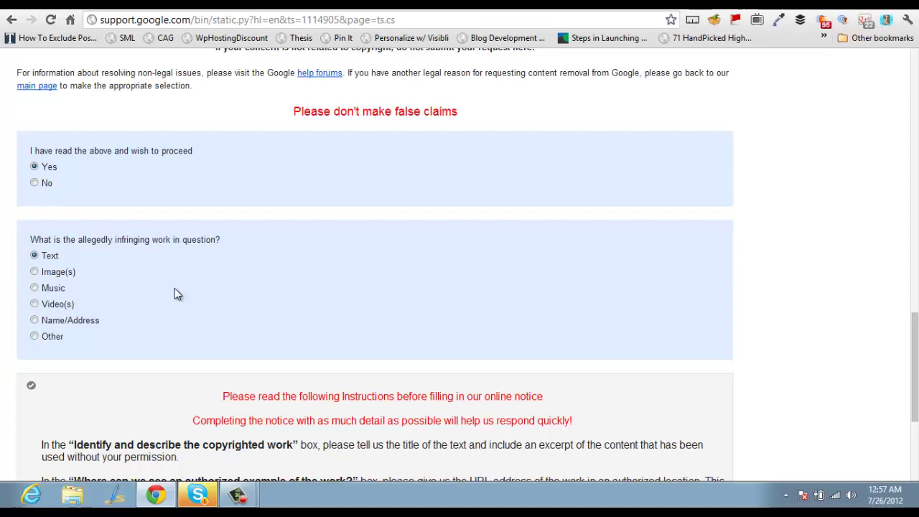
scroll(175, 288, down, 3)
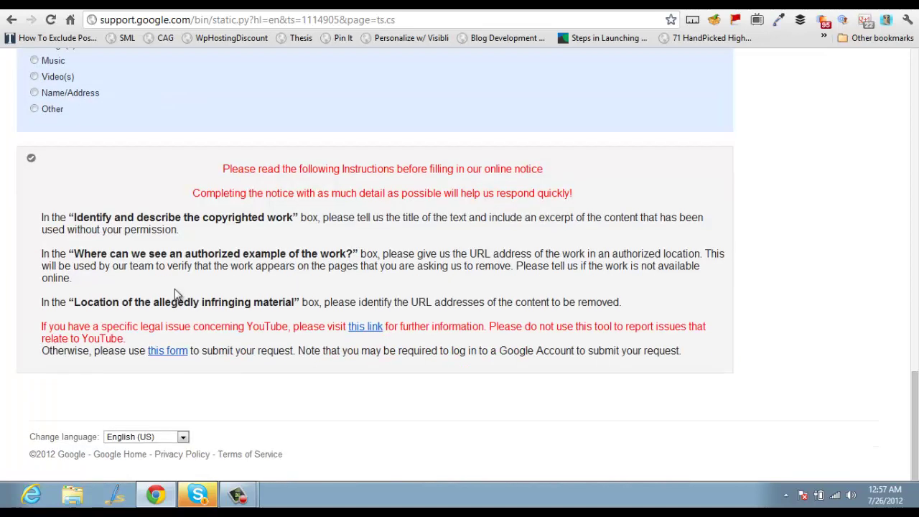
click(175, 355)
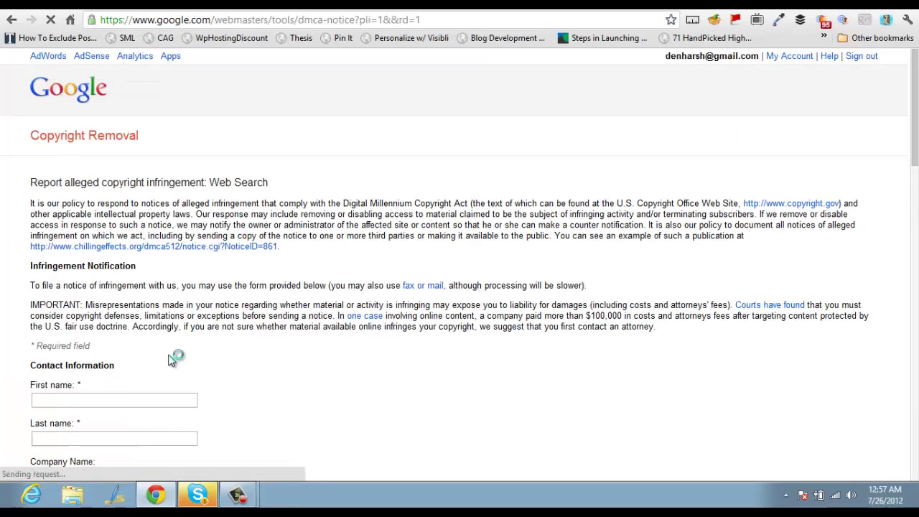
Autofill the contact's first and last name and the company ShoutDreams
scroll(170, 361, down, 2)
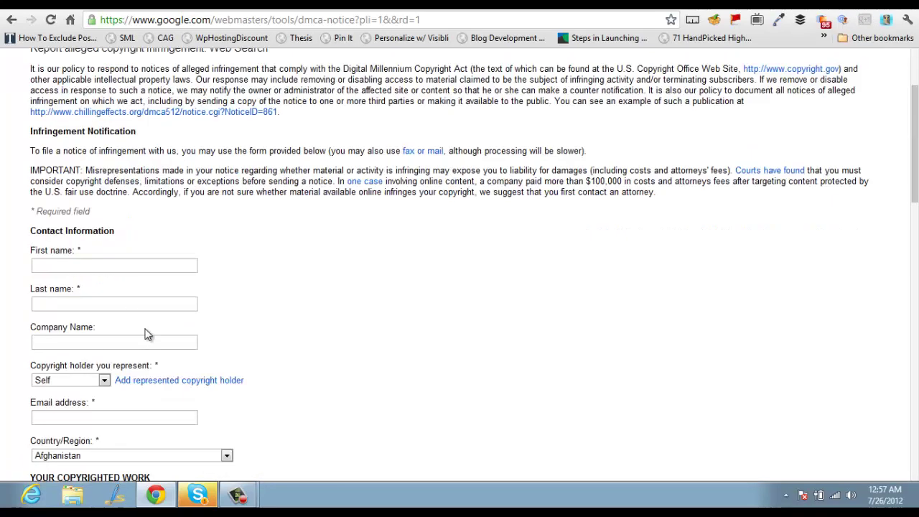
click(132, 267)
click(129, 280)
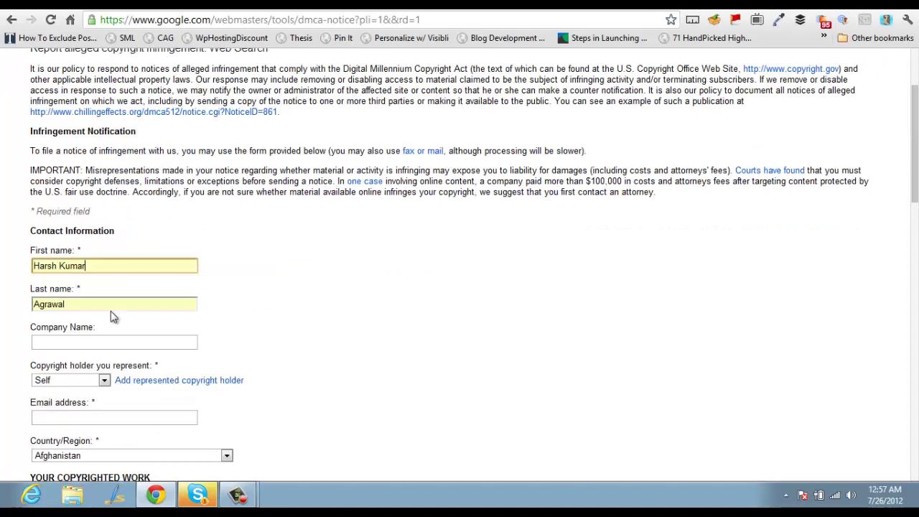
click(90, 346)
click(90, 346)
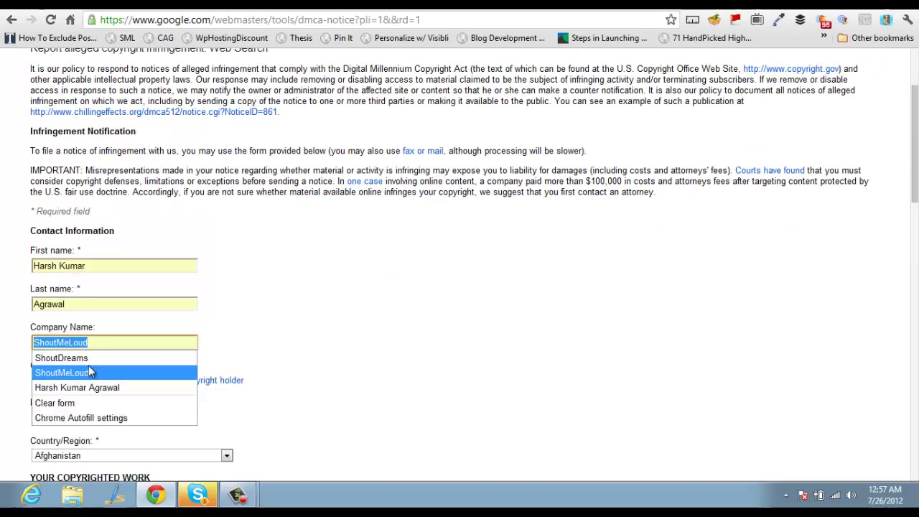
click(89, 363)
scroll(89, 366, down, 1)
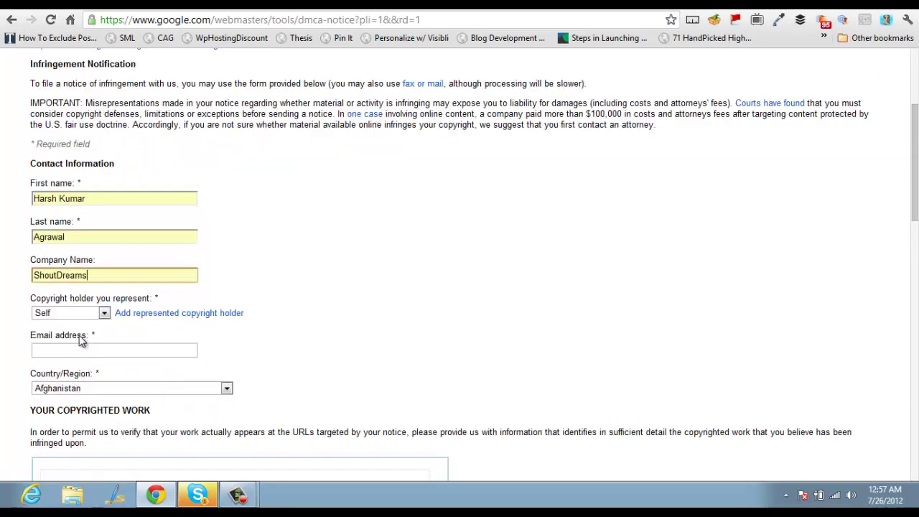
Fill in the contact's saved e-mail address and choose India as the country
click(85, 351)
text(admin)
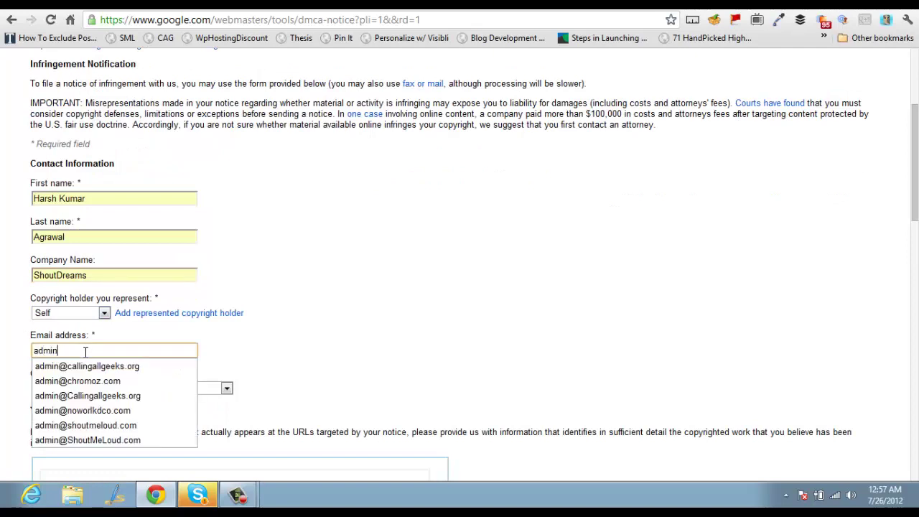
text(@s)
key(Down)
key(Return)
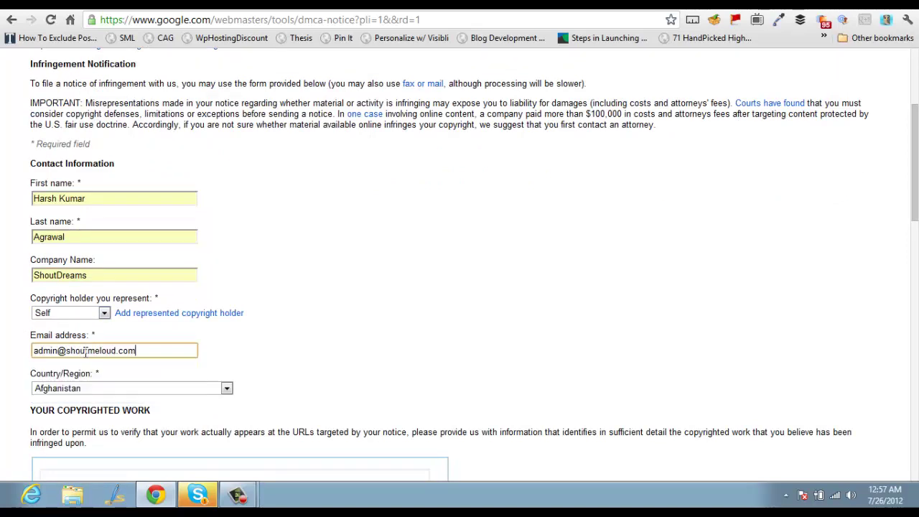
scroll(86, 352, down, 2)
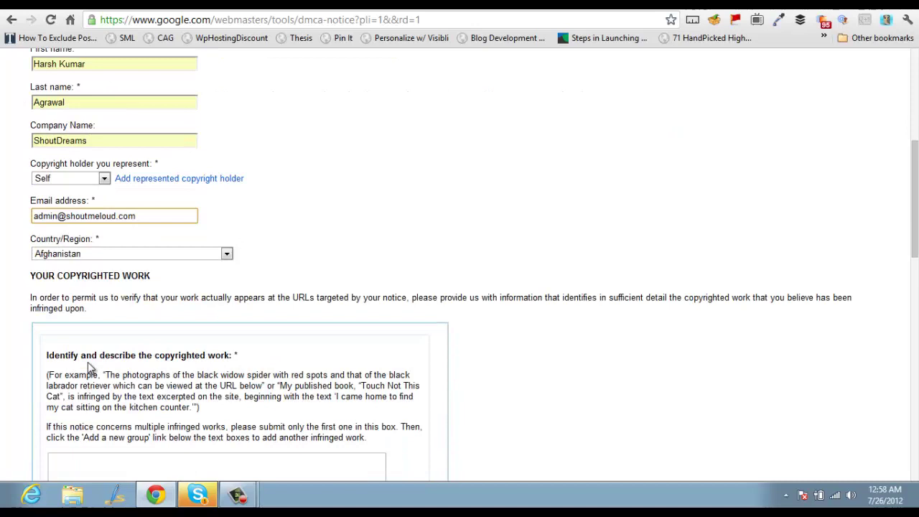
click(115, 258)
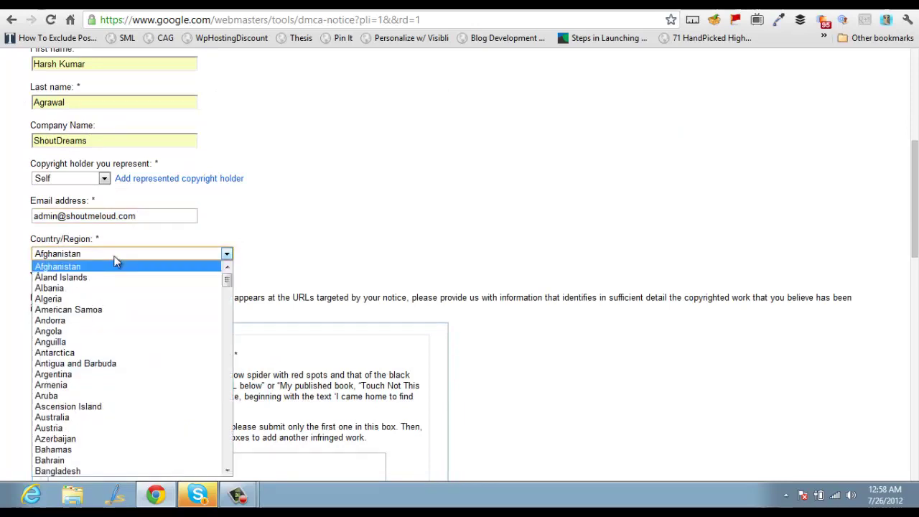
text(india)
key(Return)
Describe the work as original content, pasting the Dreamhost, Hostgator and Bluehost sentence as the quoted search term
scroll(110, 258, down, 3)
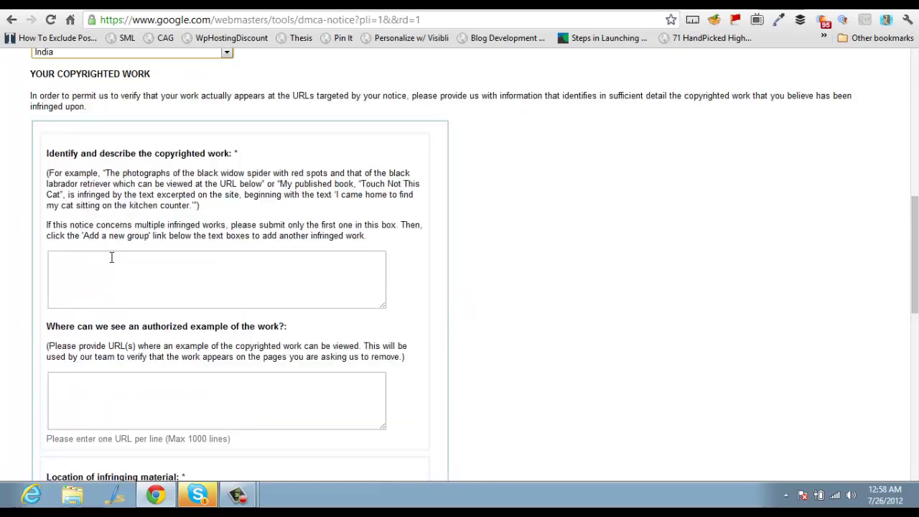
click(146, 290)
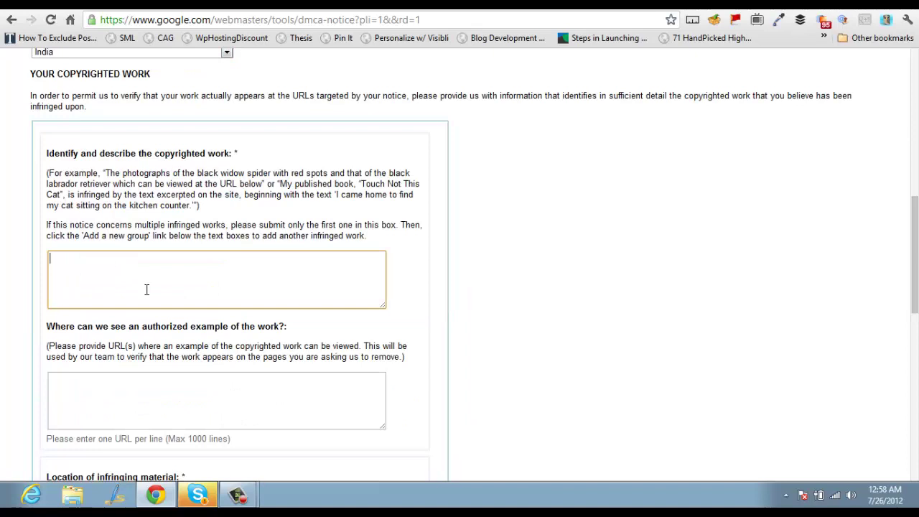
text(HI)
key(Return)
text(Thijs i)
text(s is original con)
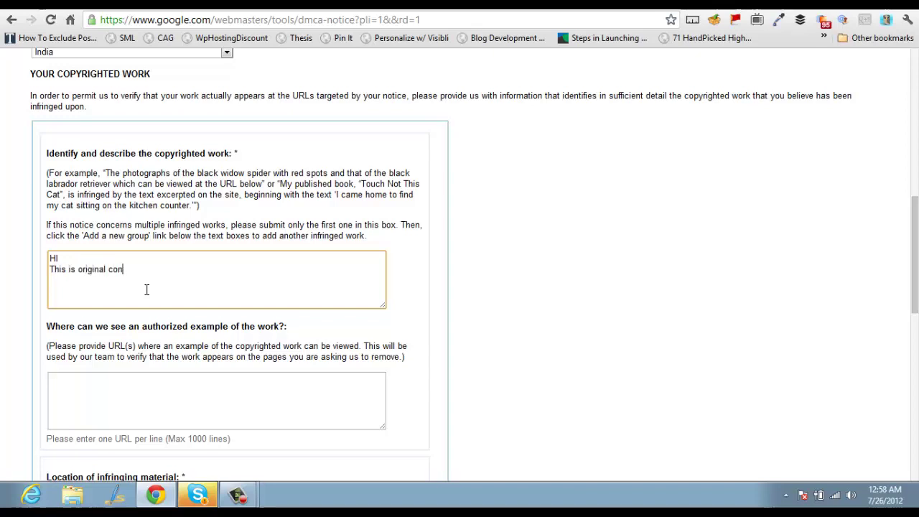
text(tent written  by)
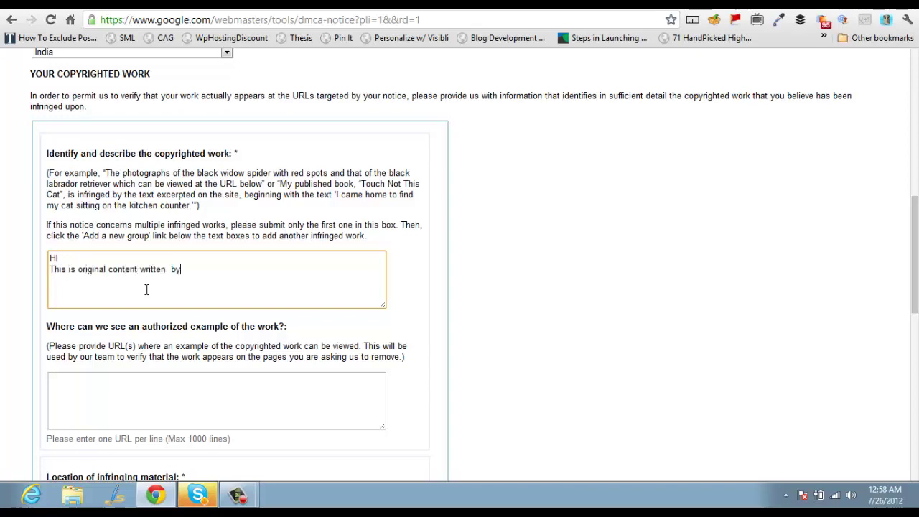
text( me and I found this co)
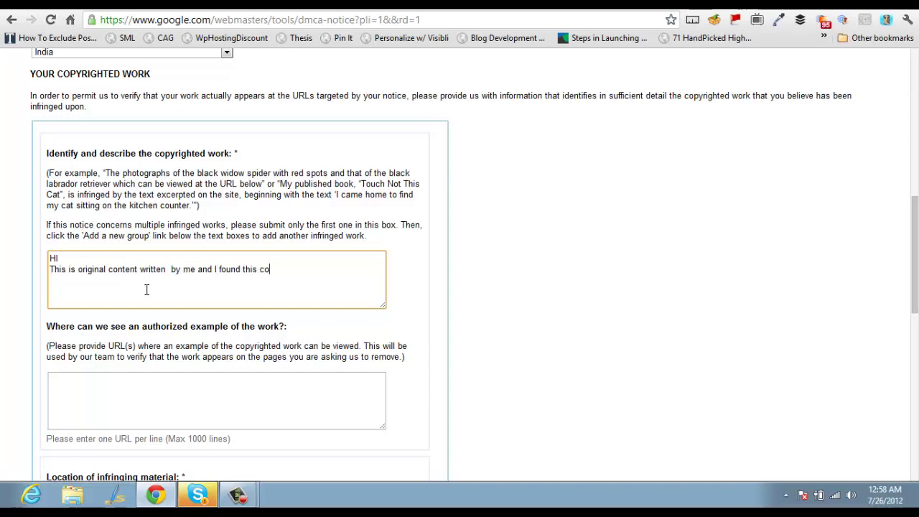
key(BackSpace)
key(BackSpace)
text(page using following search t)
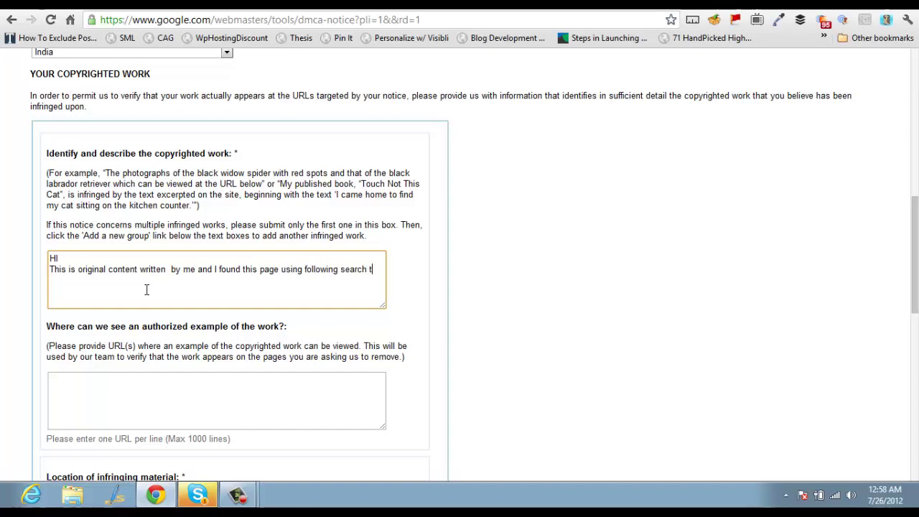
text(erm "")
text(I have used Dreamhost and Hostgator for my personal sites and Bluehost for my customer sites.)
text("")
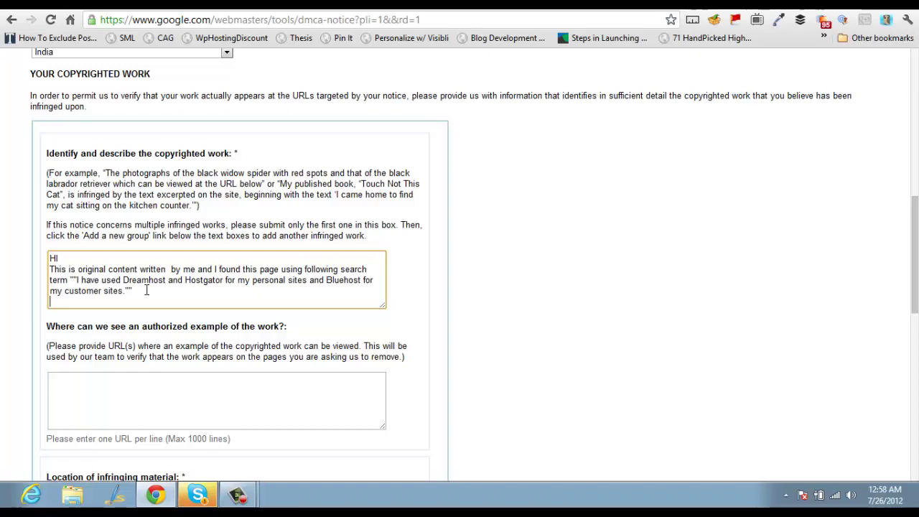
Paste the ShoutMeLoud article URL as the authorized example of the work
key(ctrl+Tab)
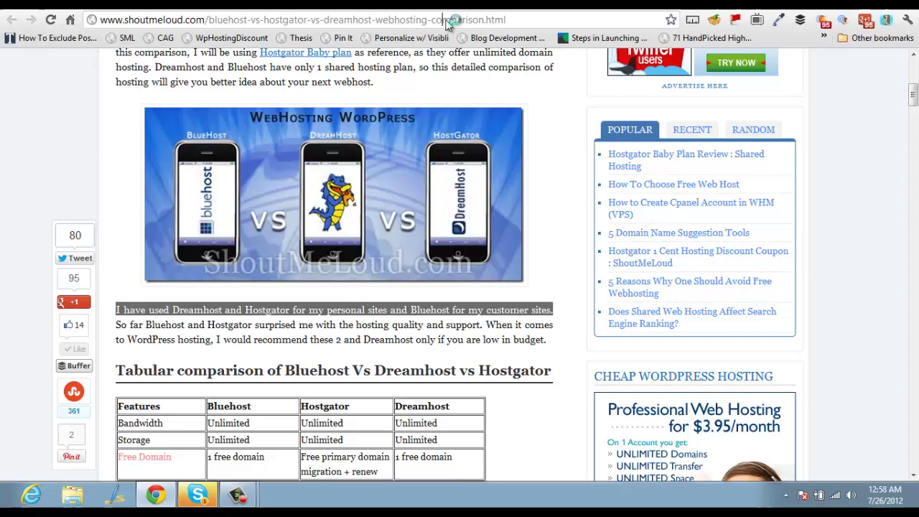
key(ctrl+l)
key(ctrl+shift+Tab)
scroll(313, 223, down, 2)
click(205, 263)
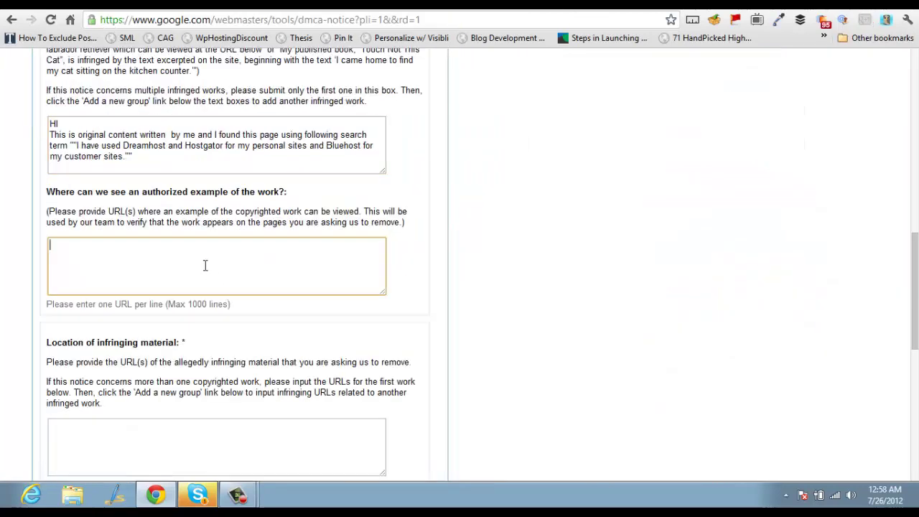
text(http://www.shoutmeloud.com/bluehost-vs-hostgator-vs-dreamhost-webhosting-comparison.html)
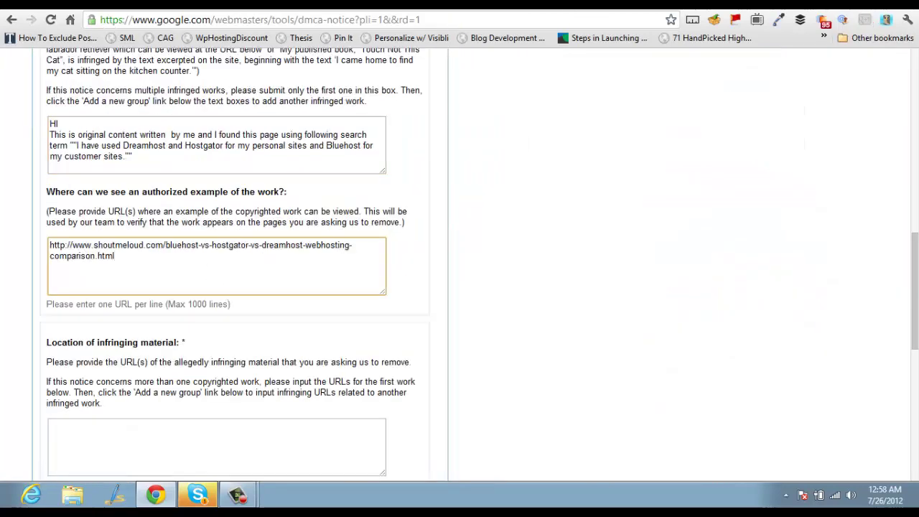
Paste the PostLoop forum thread URL as the infringing material
key(ctrl+Tab)
key(ctrl+l)
key(ctrl+shift+Tab)
scroll(301, 242, down, 3)
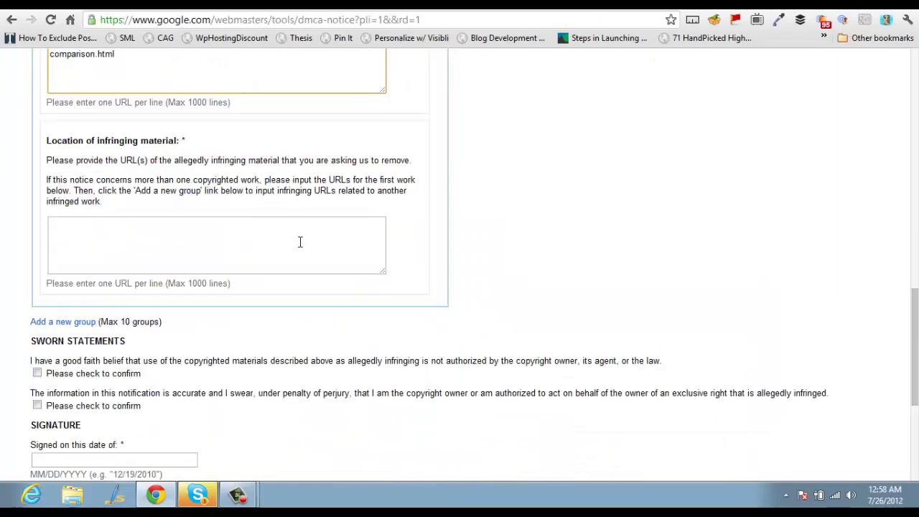
click(211, 244)
text(http://portal.postloop.com/index.php?threads/confused-with-hostgator-dreamhost-and-godaddy-web-hosting.833/)
scroll(189, 294, down, 2)
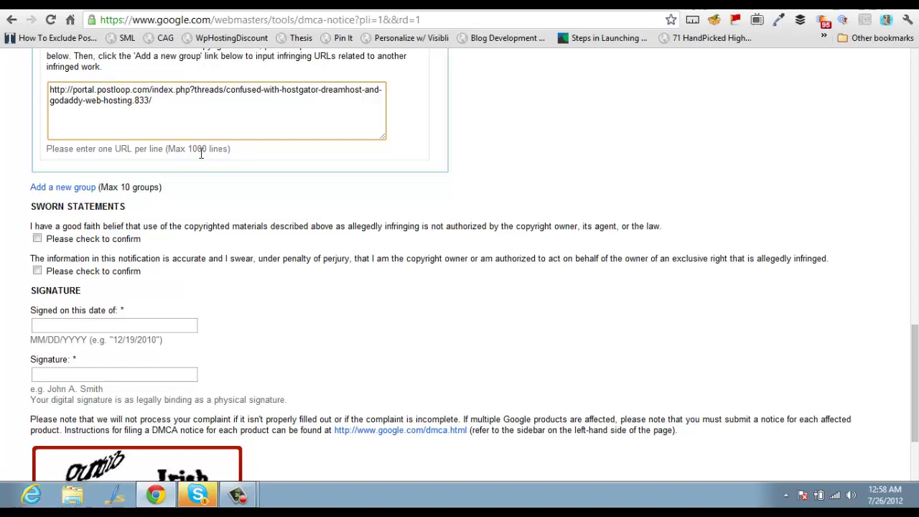
drag(192, 150, 219, 150)
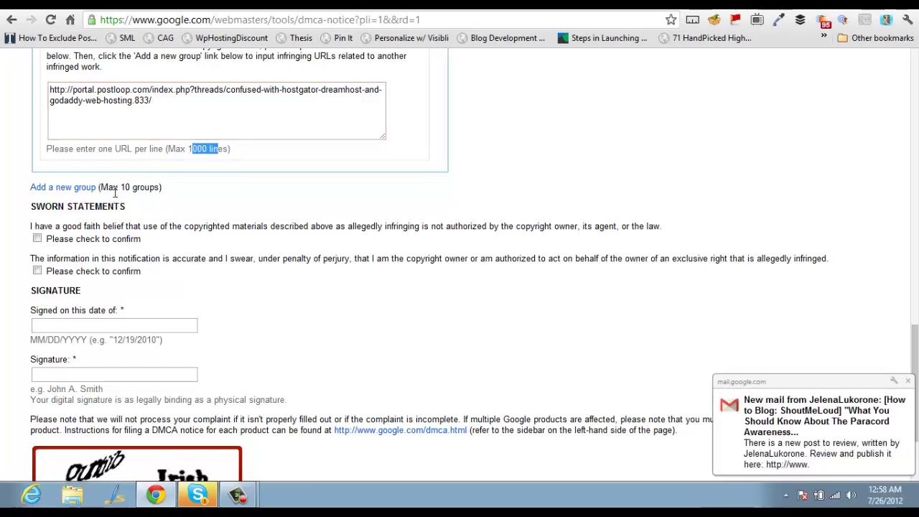
Affirm both sworn statements, date the notice 07/27/2012, and sign with the suggested full name
click(37, 239)
click(37, 271)
click(79, 323)
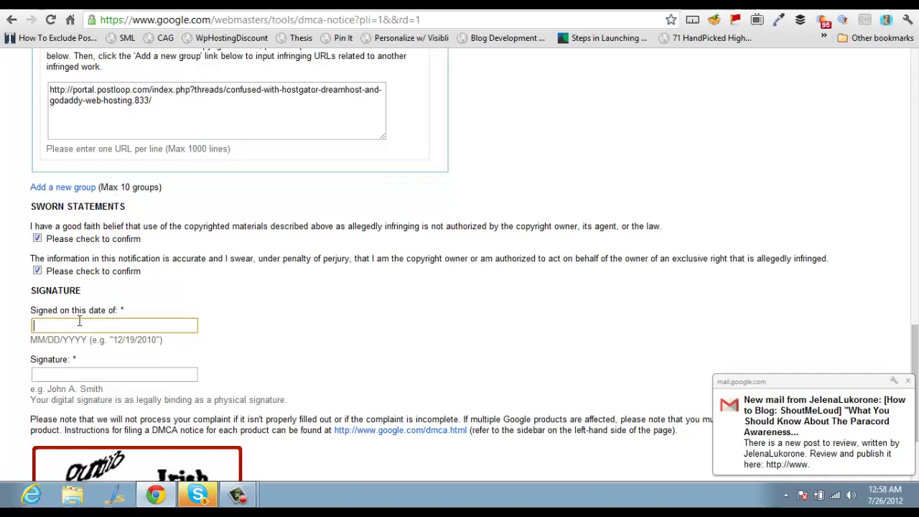
text(07)
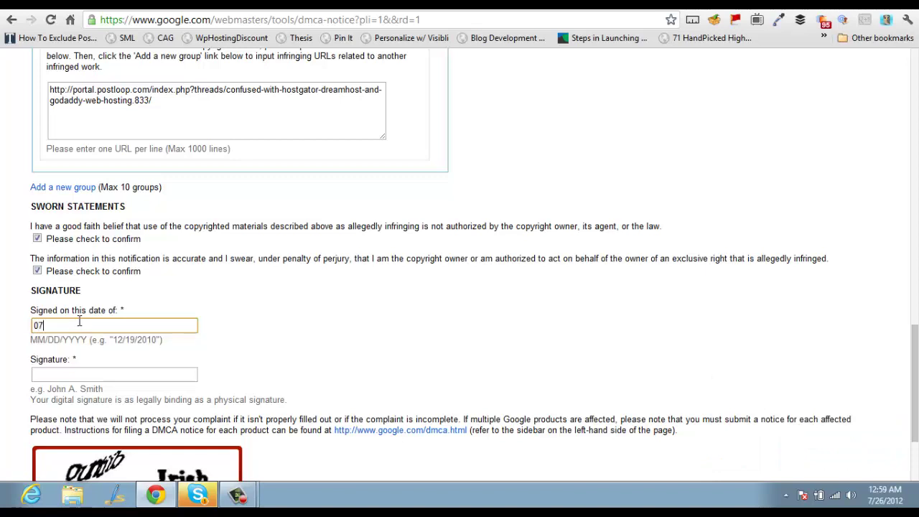
text(/27/2012)
key(Tab)
text(Har)
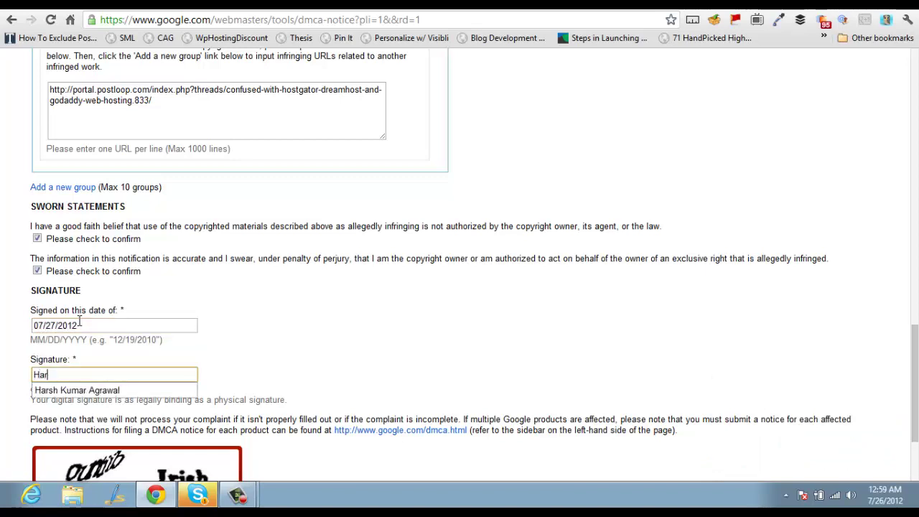
text(sh)
key(Down)
key(Return)
Solve a refreshed captcha and submit the DMCA notice
scroll(97, 349, down, 2)
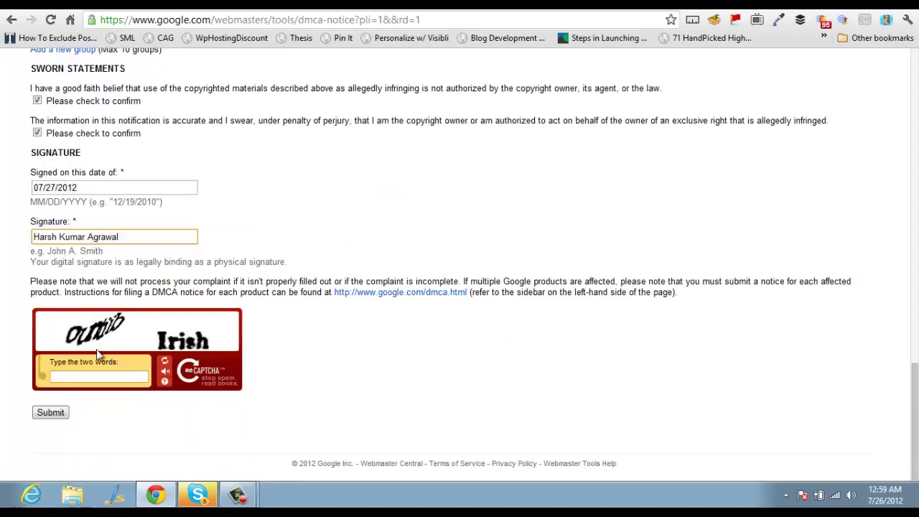
click(89, 381)
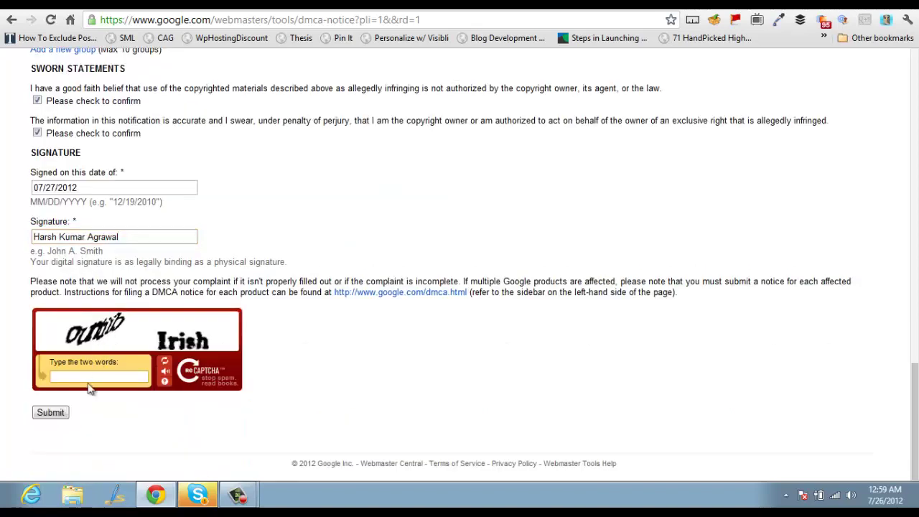
click(166, 365)
text(ell)
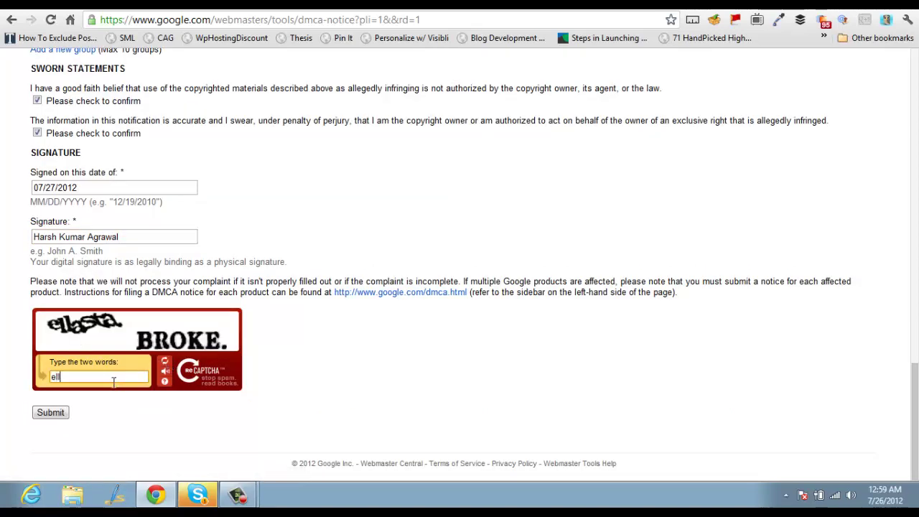
text(asta BROKE.)
click(48, 412)
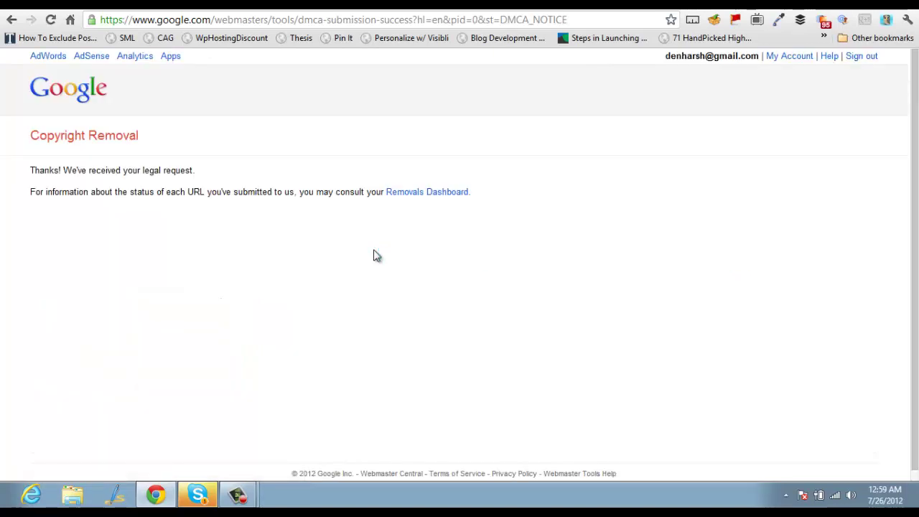
Open the Removals Dashboard and browse the 170 submissions, marking the Feb 29 row's 16 approved URLs
click(438, 195)
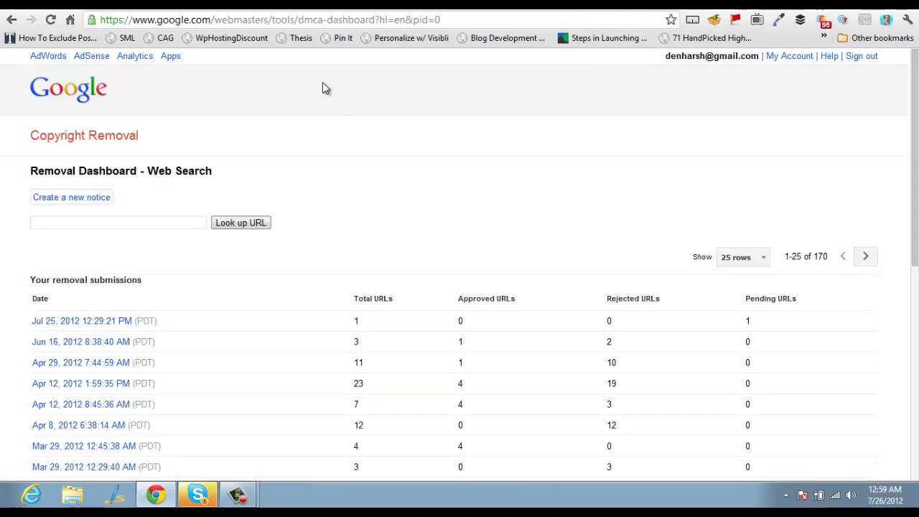
scroll(325, 178, down, 2)
scroll(325, 178, down, 1)
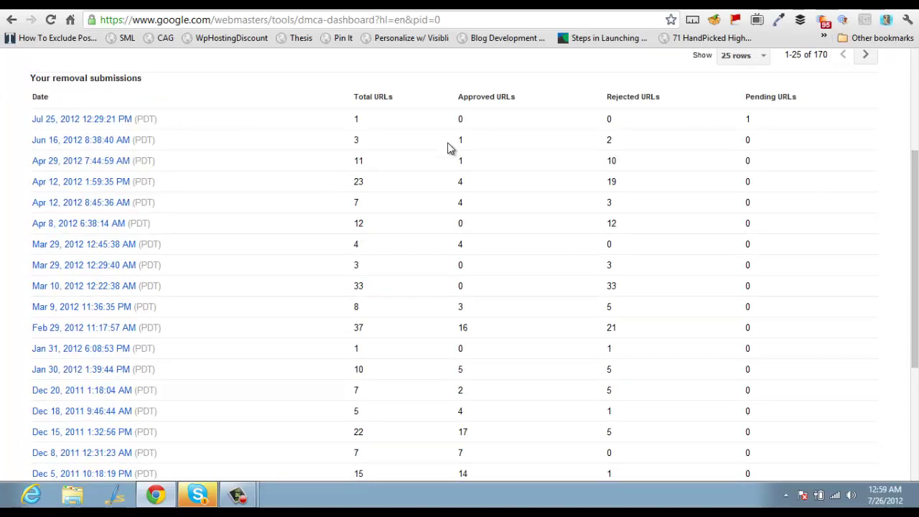
scroll(571, 214, down, 3)
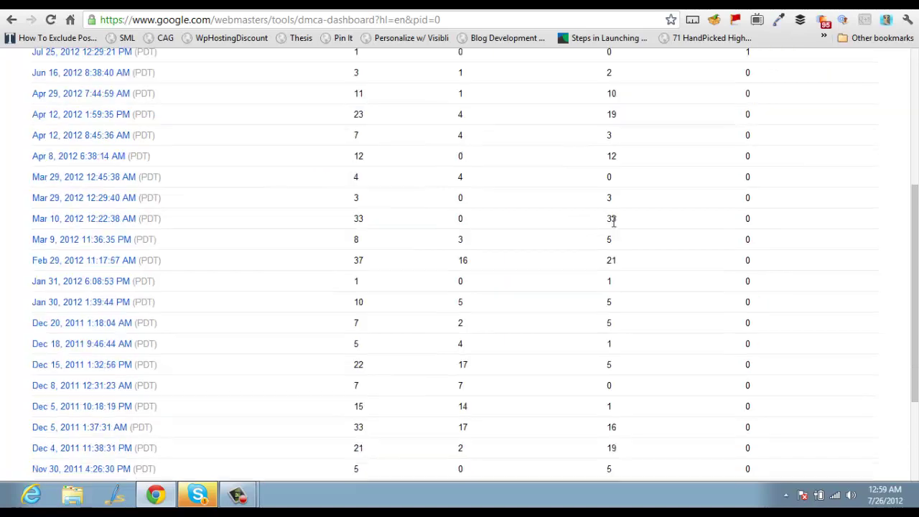
scroll(609, 227, up, 5)
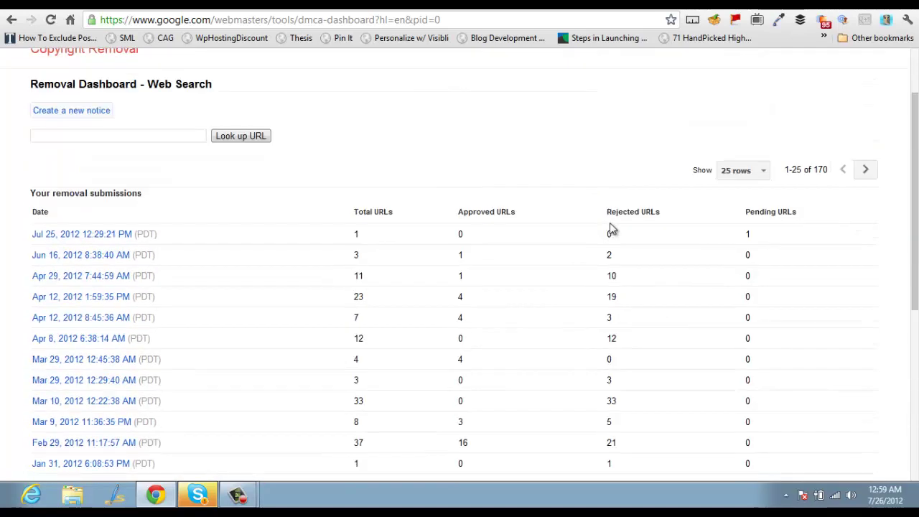
scroll(782, 227, down, 3)
scroll(742, 222, up, 1)
scroll(485, 180, down, 1)
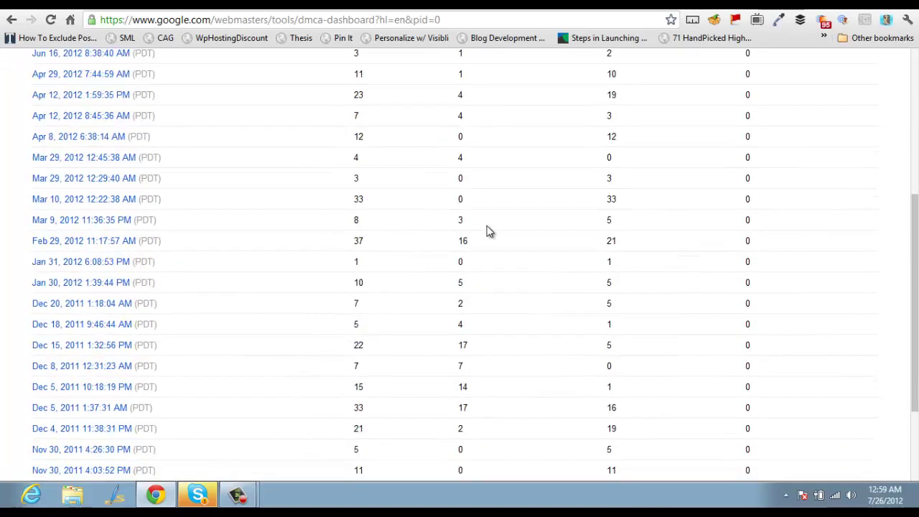
double_click(463, 241)
scroll(492, 250, down, 2)
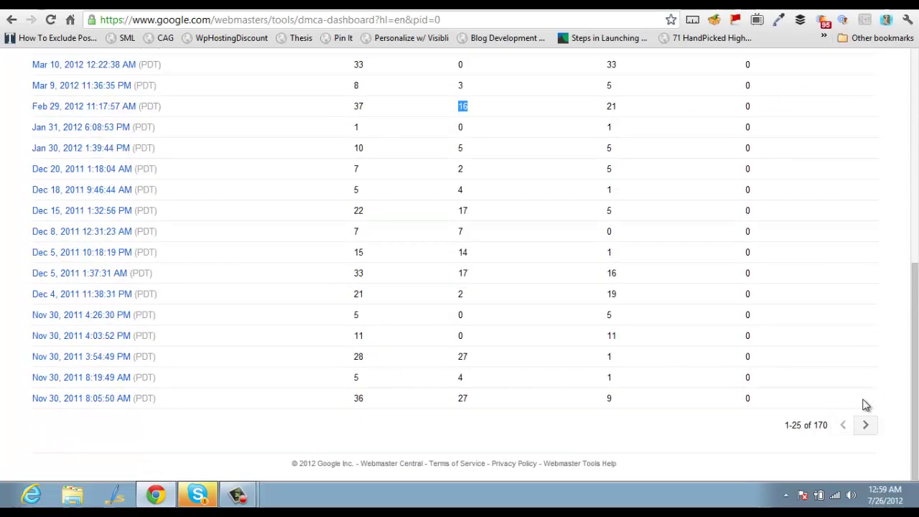